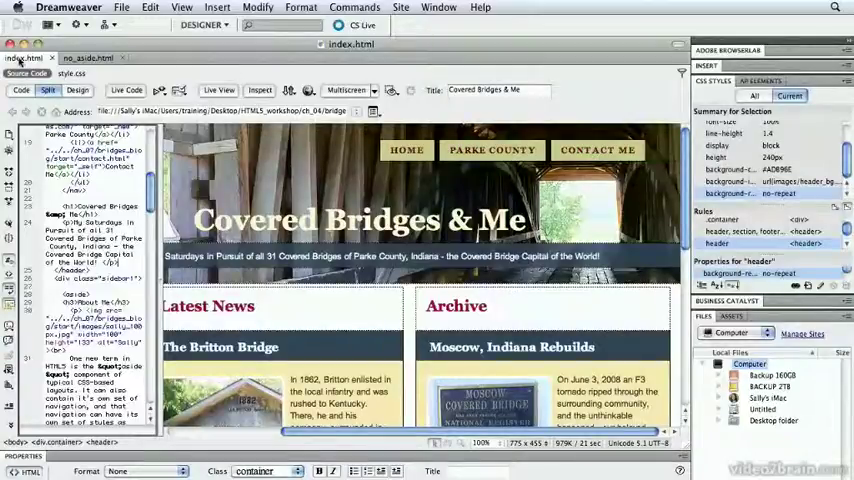
# Preview index.html in Chrome to see the finished Covered Bridges & Me page.
pyautogui.click(288, 90)
pyautogui.click(330, 104)
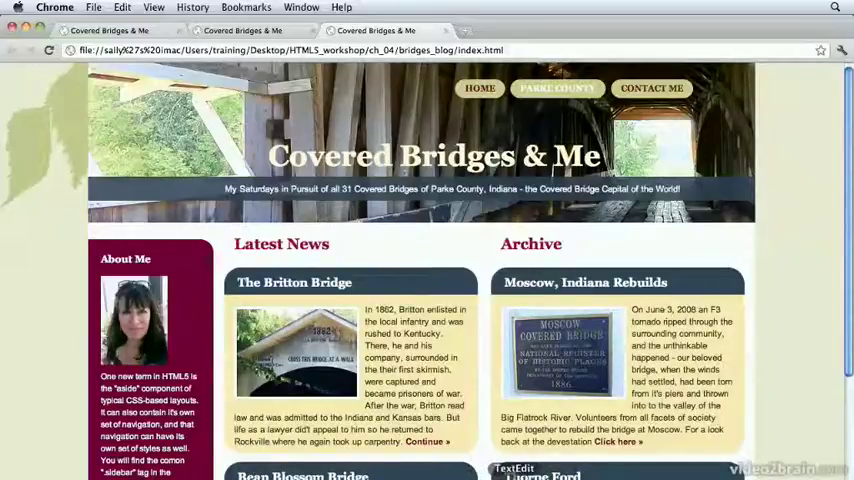
# Copy all the About Me sidebar markup from aside.rtf in TextEdit, then close it.
pyautogui.click(514, 477)
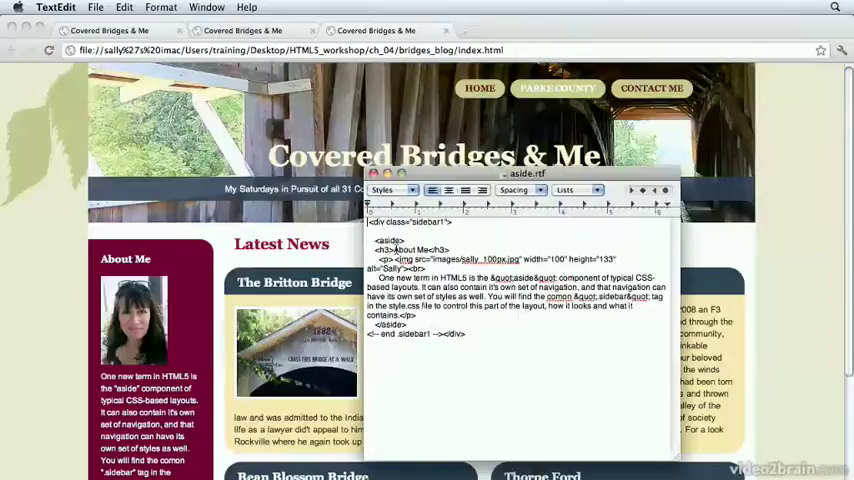
pyautogui.moveTo(435, 175); pyautogui.dragTo(377, 149)
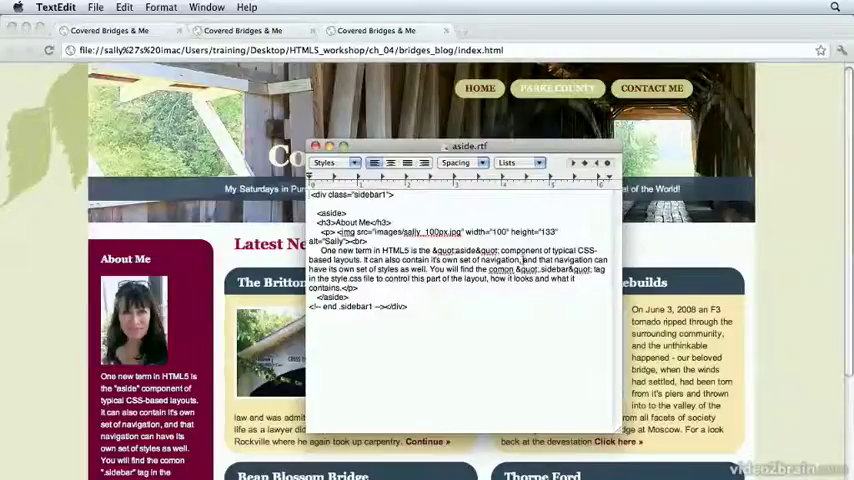
pyautogui.click(419, 316)
pyautogui.moveTo(310, 307); pyautogui.dragTo(373, 271)
pyautogui.press('super+a')
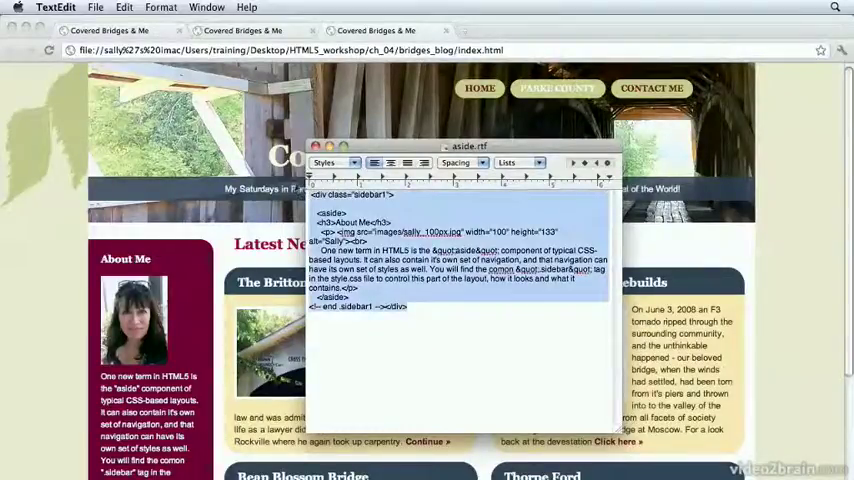
pyautogui.press('super+c')
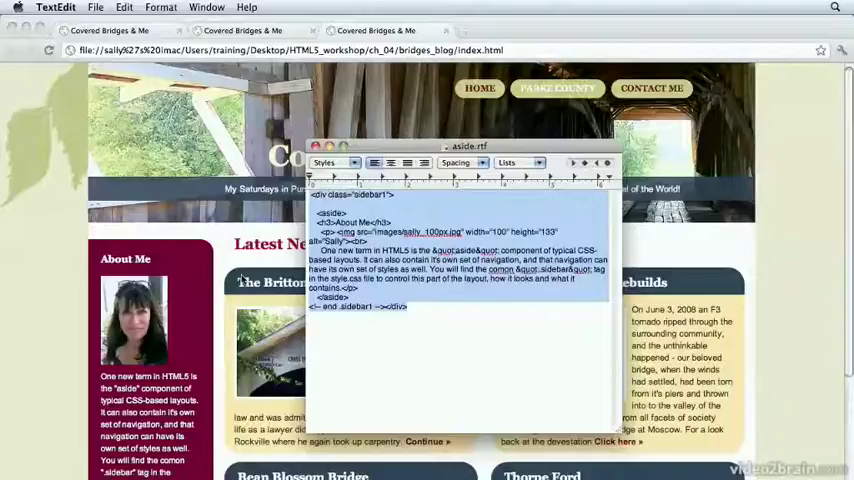
pyautogui.press('super+w')
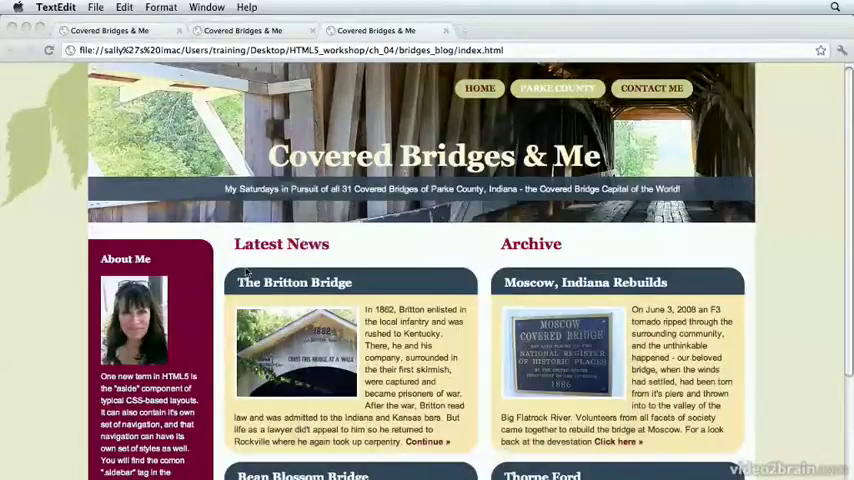
# Return to Dreamweaver and bring up the sidebar-free no_aside.html document.
pyautogui.click(168, 175)
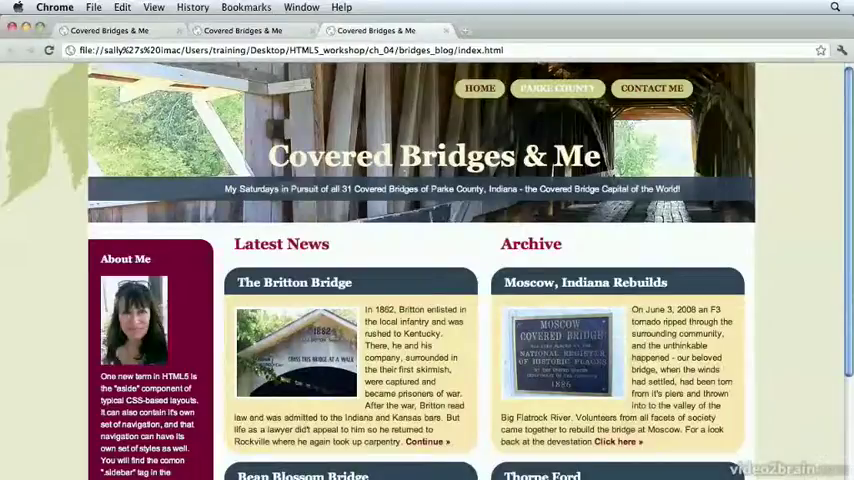
pyautogui.click(290, 476)
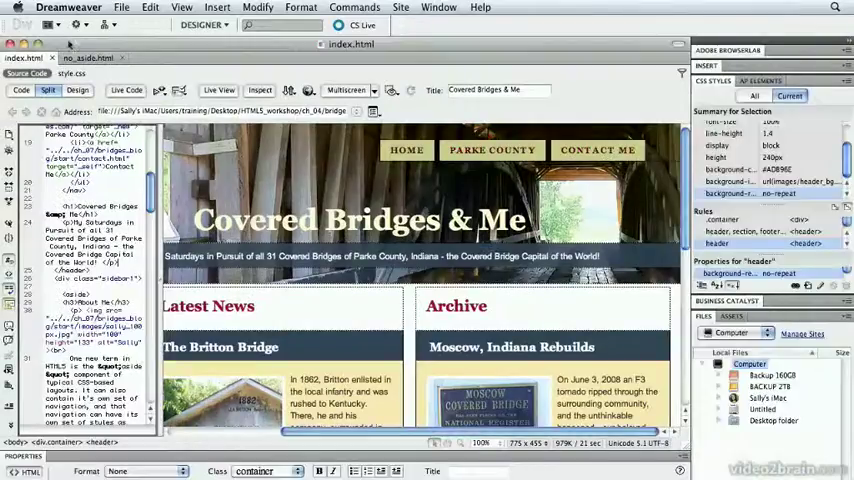
pyautogui.click(75, 58)
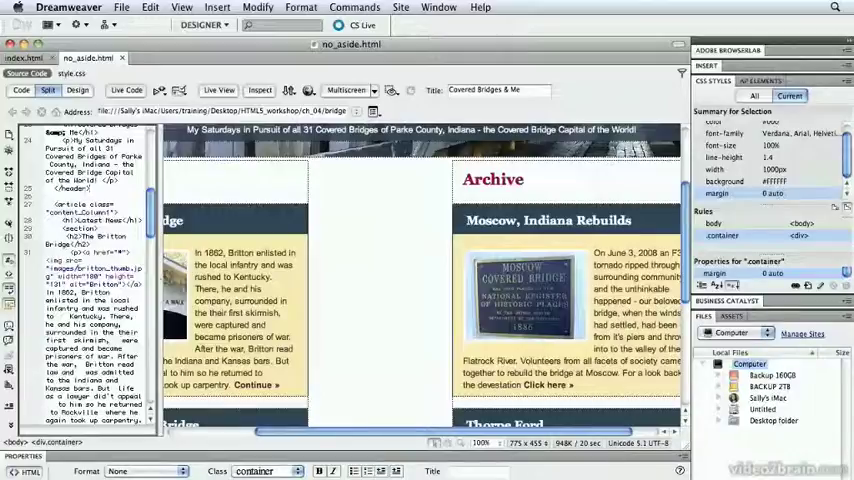
# Paste the copied About Me sidebar markup right after the closing </header> tag.
pyautogui.hotkey('ctrl', 'v')
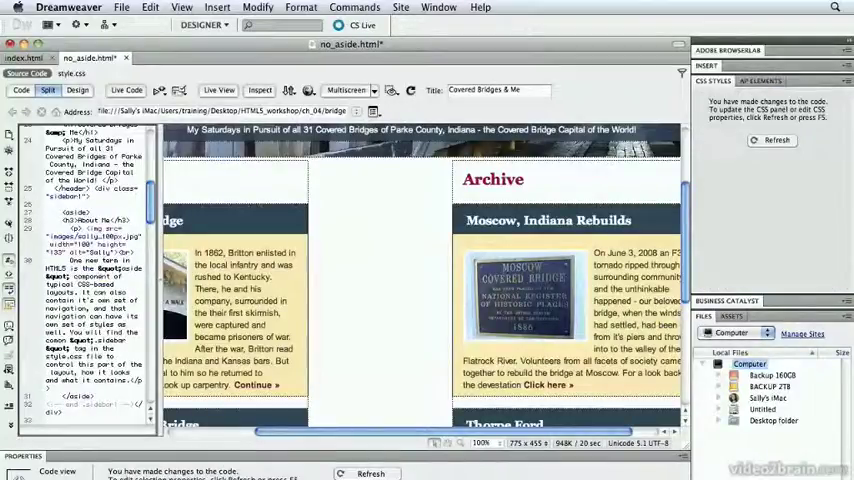
pyautogui.scroll(2, 85, 270)
pyautogui.scroll(2, 85, 270)
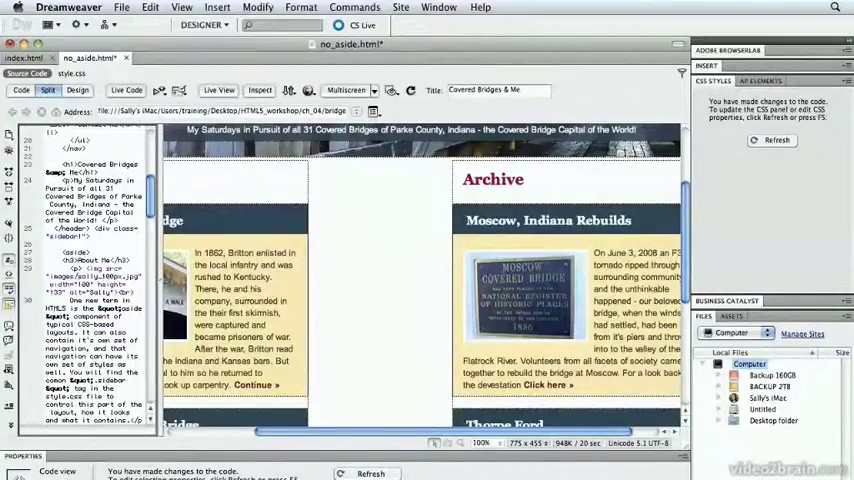
pyautogui.scroll(2, 85, 275)
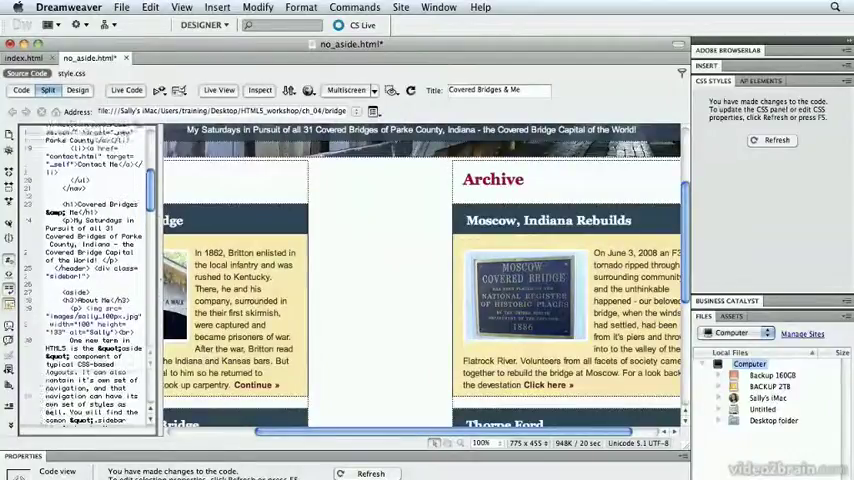
pyautogui.scroll(2, 85, 275)
pyautogui.scroll(2, 85, 275)
pyautogui.scroll(2, 85, 275)
pyautogui.scroll(1, 85, 275)
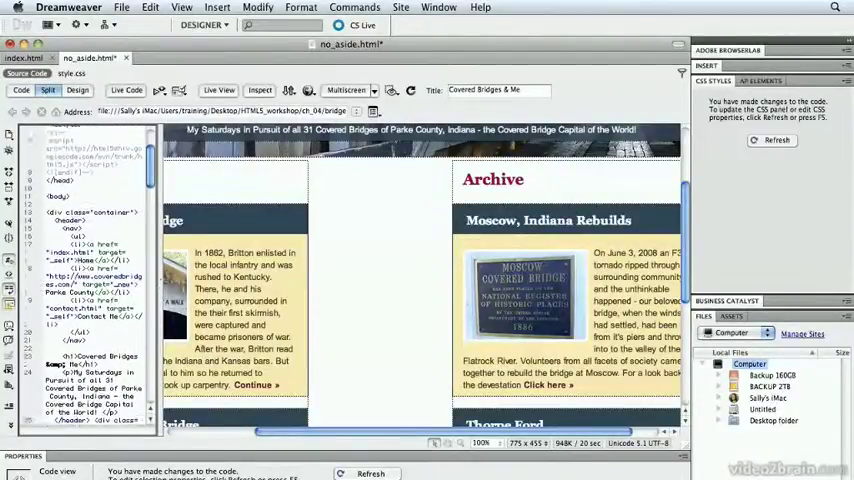
pyautogui.scroll(1, 85, 275)
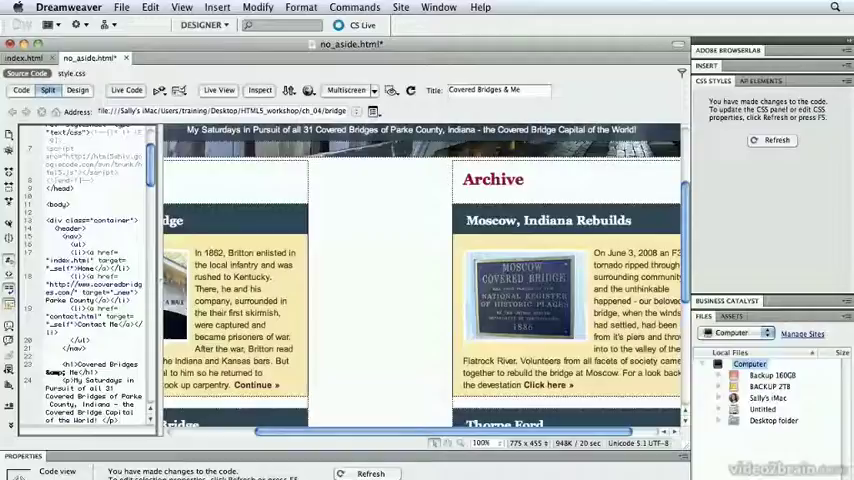
# Search the code for the aside tag, then dismiss the search.
pyautogui.press('super+f')
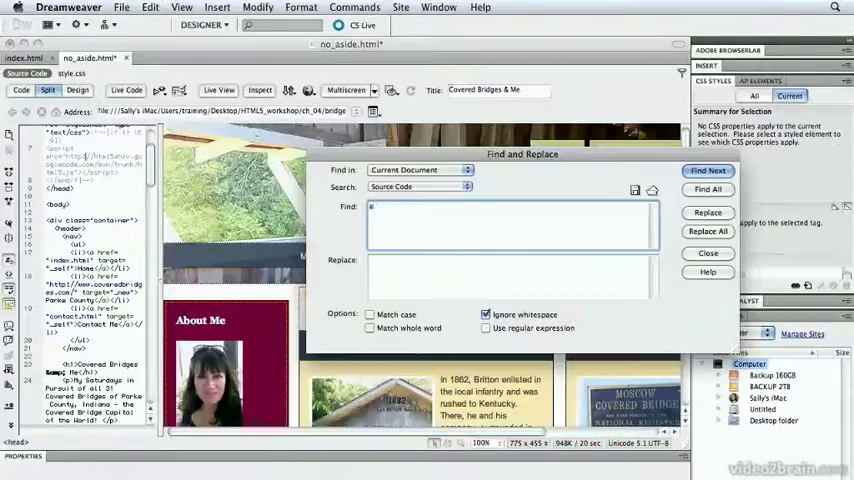
pyautogui.write('aside')
pyautogui.press('Return')
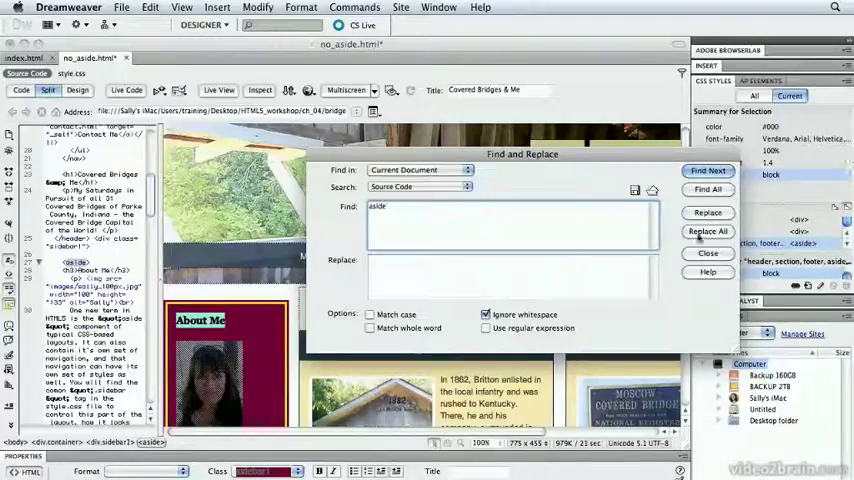
pyautogui.press('Escape')
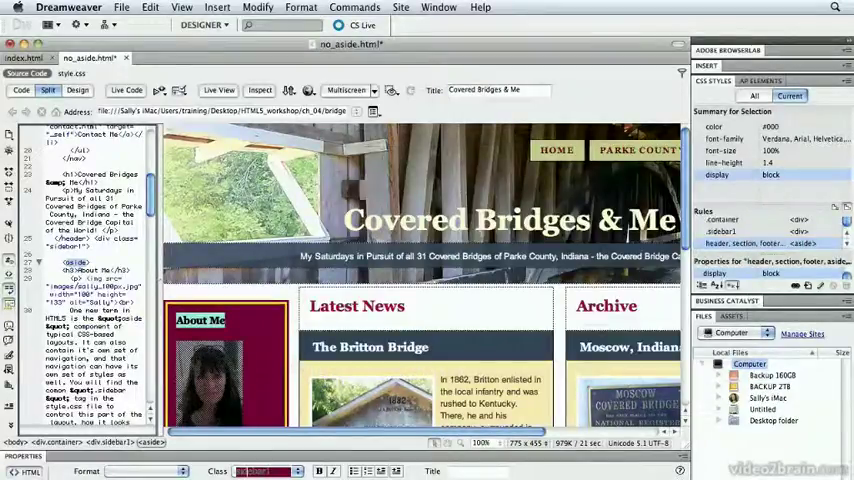
# Select the sidebar's code block and refresh Design view so the sidebar shows.
pyautogui.press('Delete')
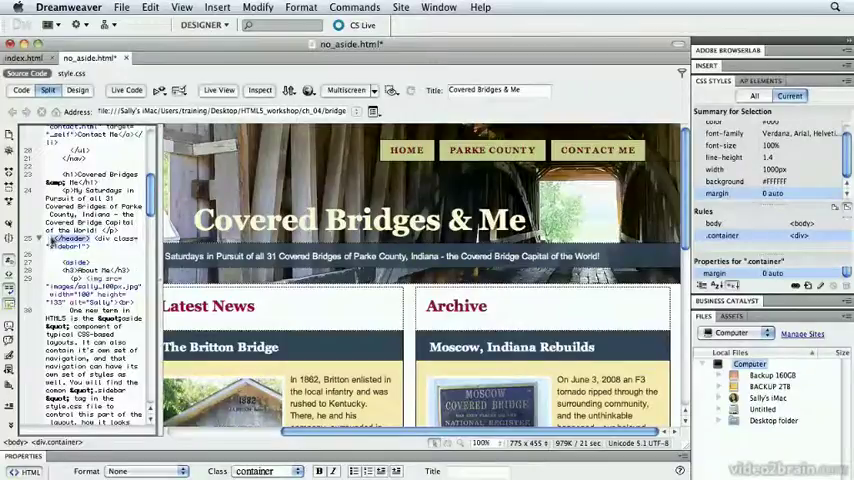
pyautogui.click(481, 222)
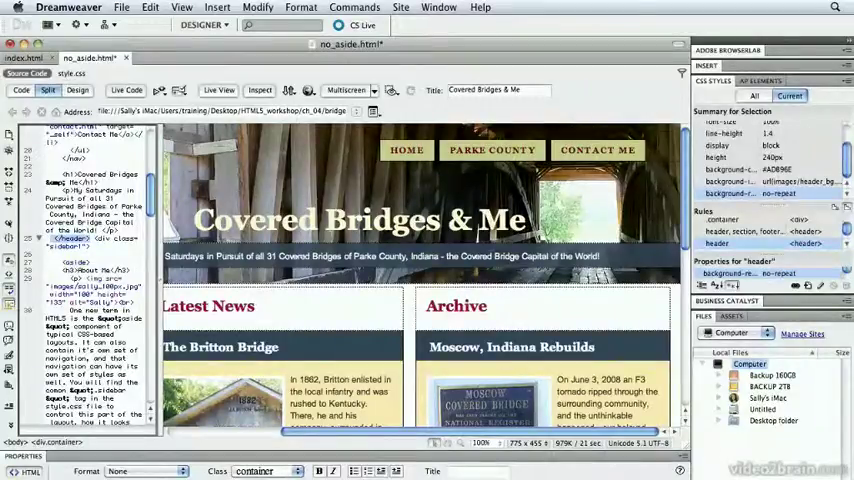
pyautogui.moveTo(40, 156)
pyautogui.mouseDown()
pyautogui.moveTo(43, 238)
pyautogui.moveTo(40, 132)
pyautogui.mouseUp()
pyautogui.scroll(2, 101, 170)
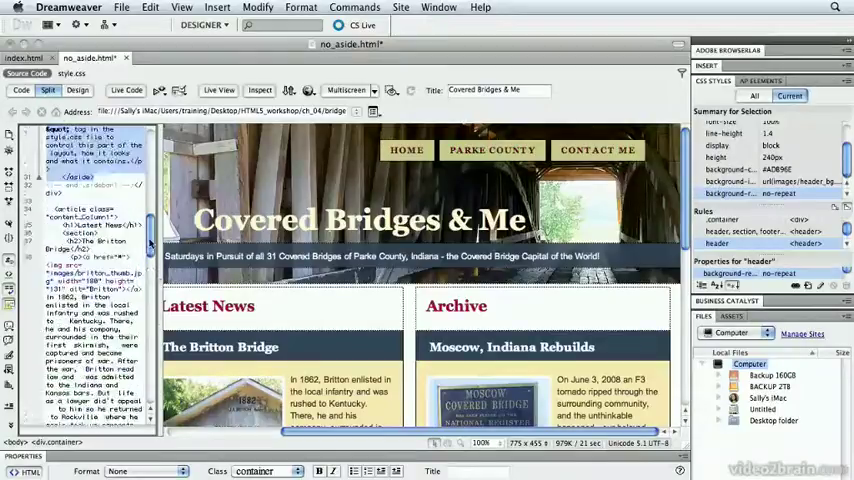
pyautogui.scroll(2, 101, 170)
pyautogui.scroll(2, 101, 170)
pyautogui.scroll(2, 101, 170)
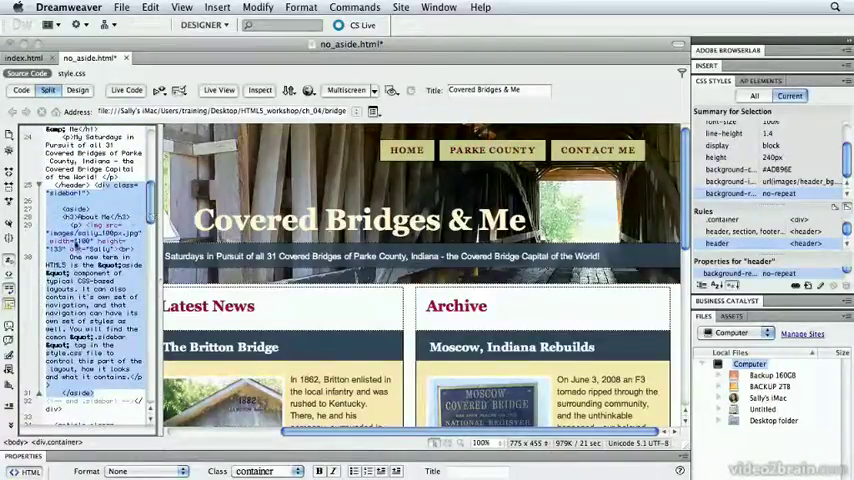
pyautogui.press('F5')
# Inspect the sidebar's photo, aside element, heading and paragraph, then preview in Google Chrome.
pyautogui.click(73, 241)
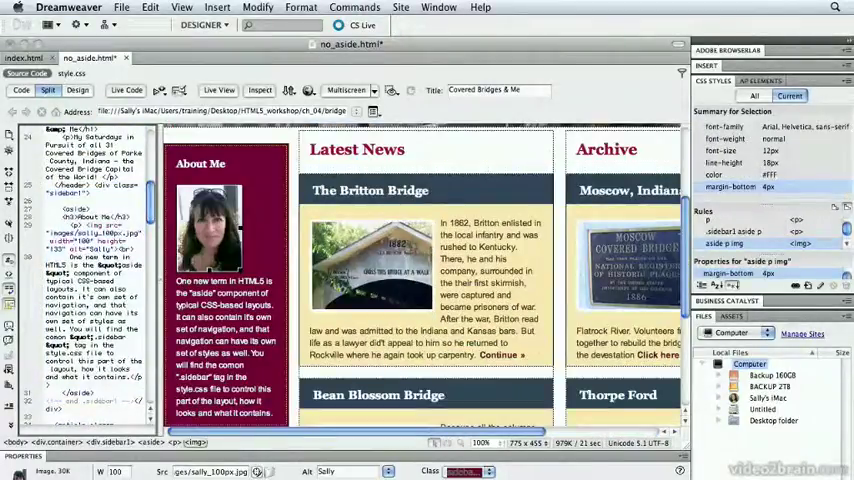
pyautogui.click(75, 209)
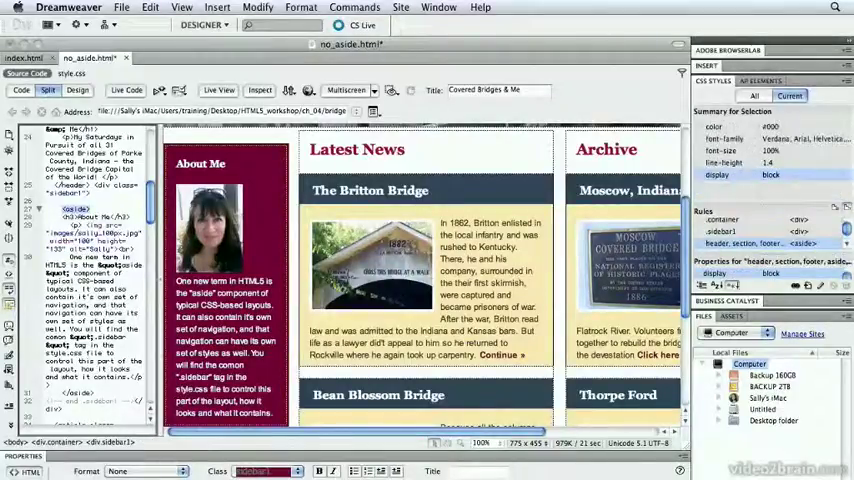
pyautogui.click(75, 392)
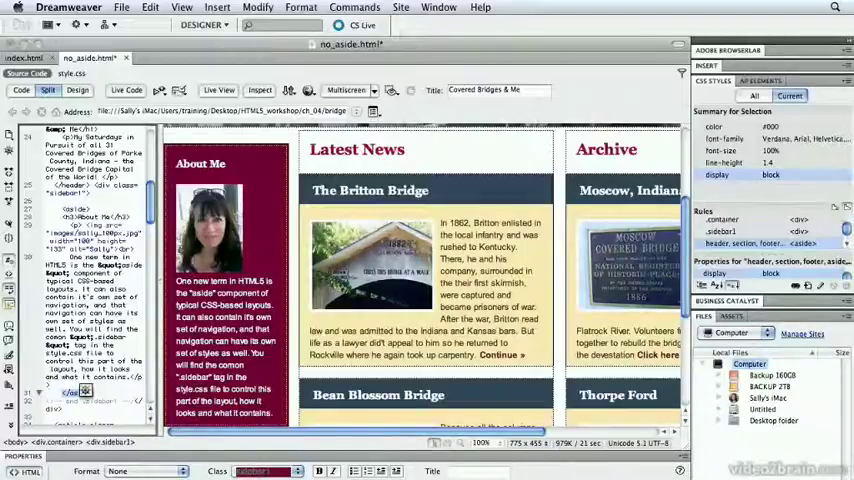
pyautogui.click(200, 163)
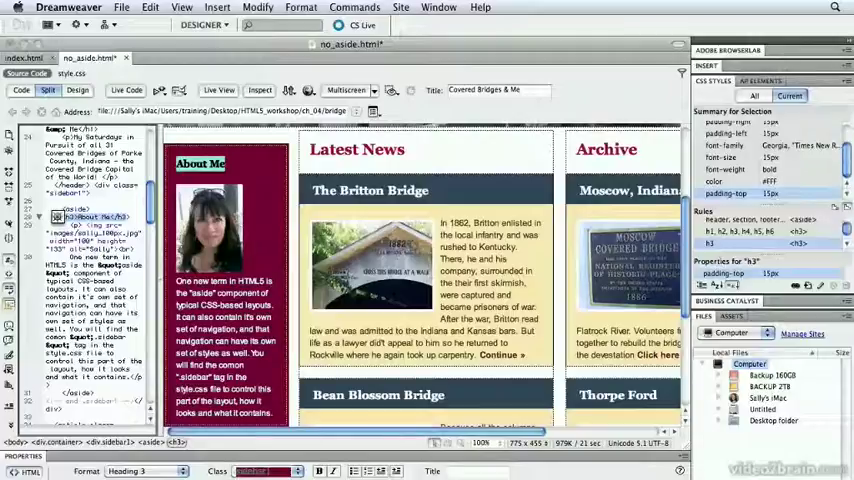
pyautogui.moveTo(177, 281); pyautogui.dragTo(222, 292)
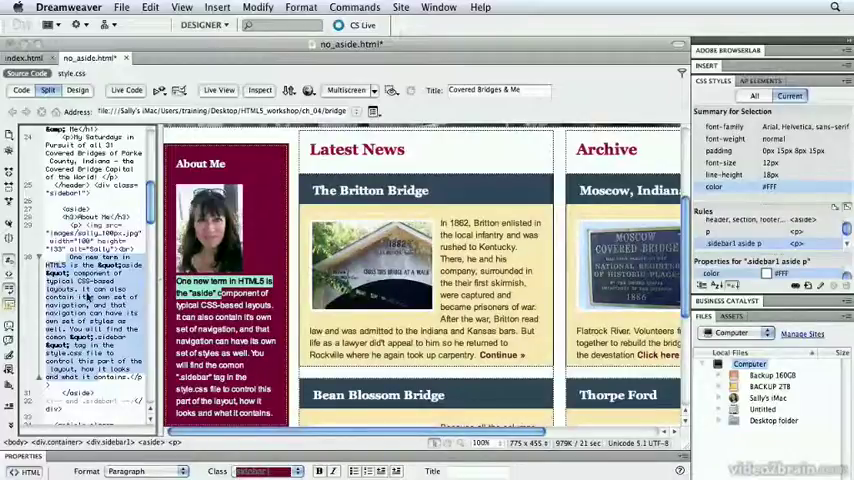
pyautogui.click(65, 232)
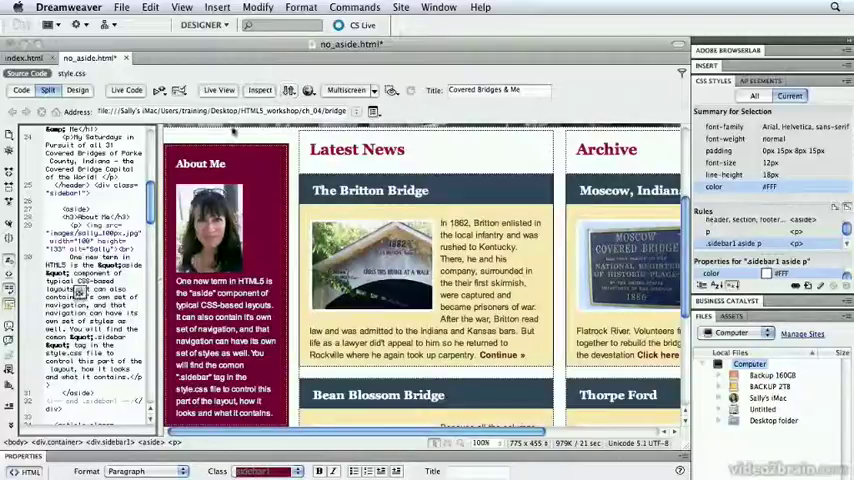
pyautogui.click(291, 90)
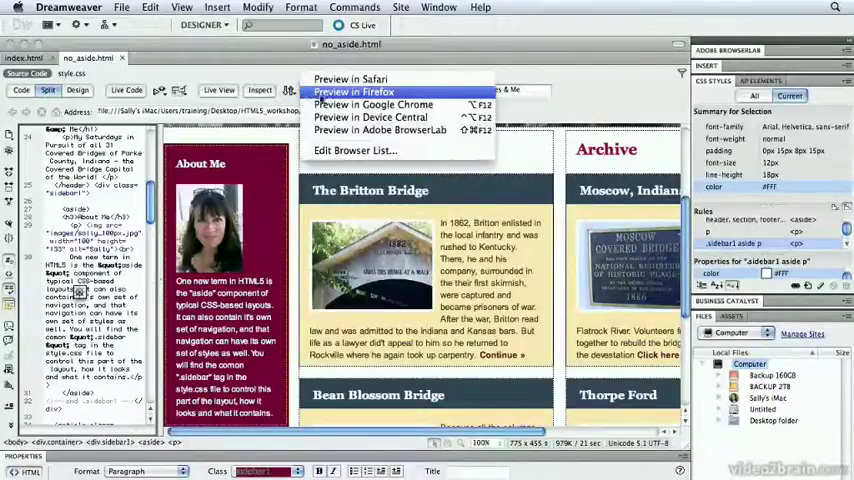
pyautogui.click(326, 106)
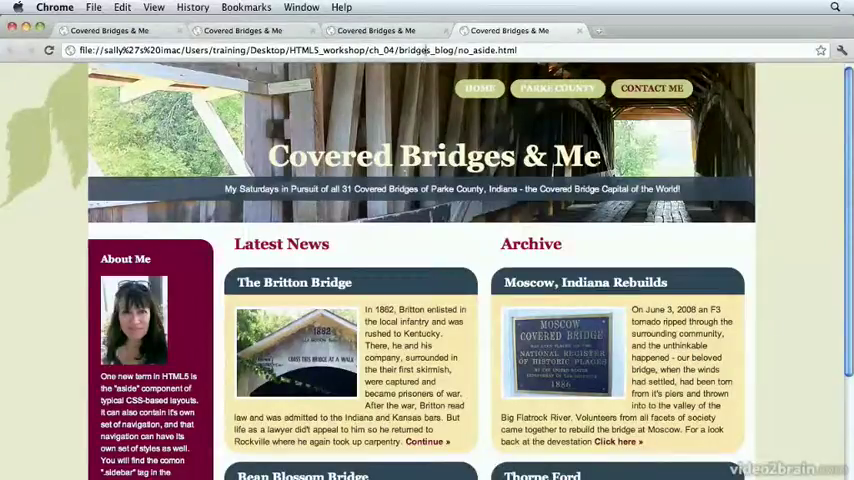
pyautogui.click(345, 30)
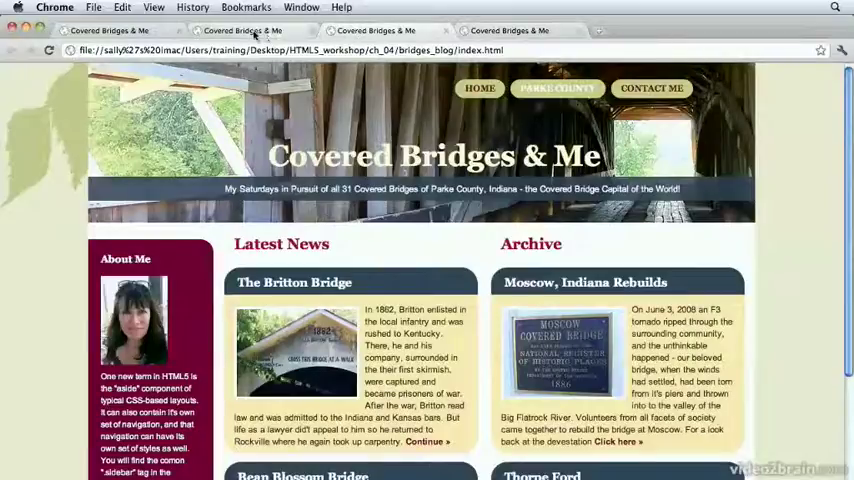
pyautogui.click(138, 31)
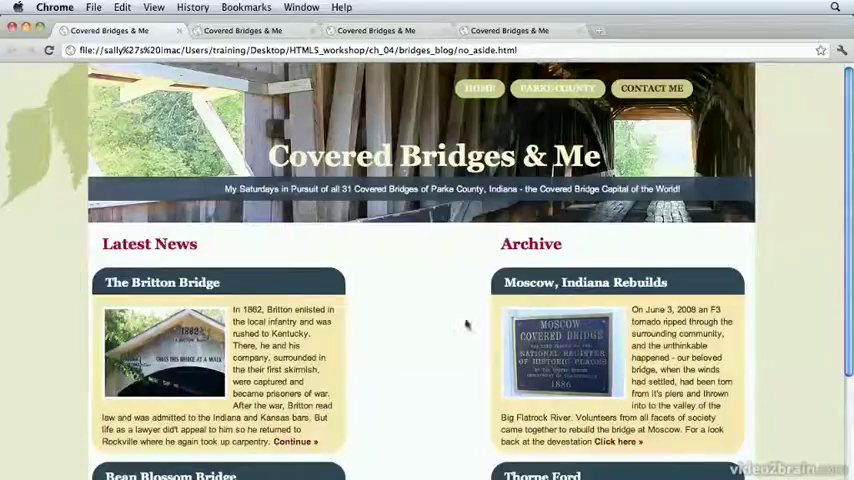
pyautogui.click(492, 31)
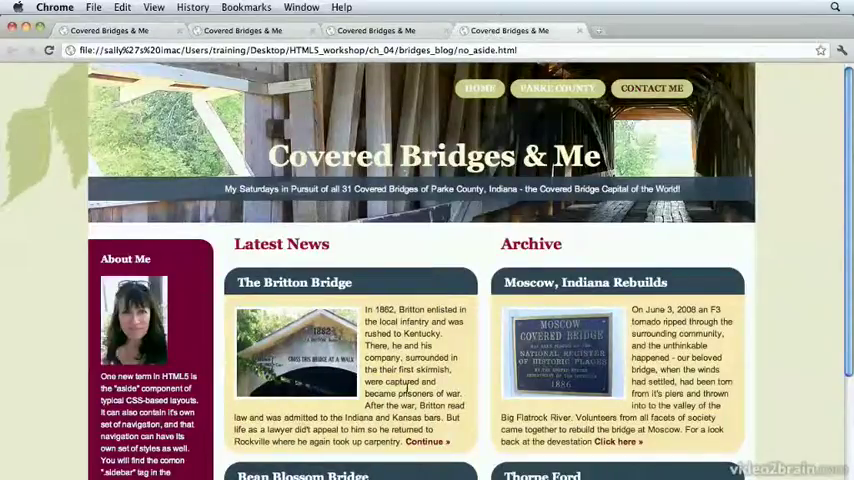